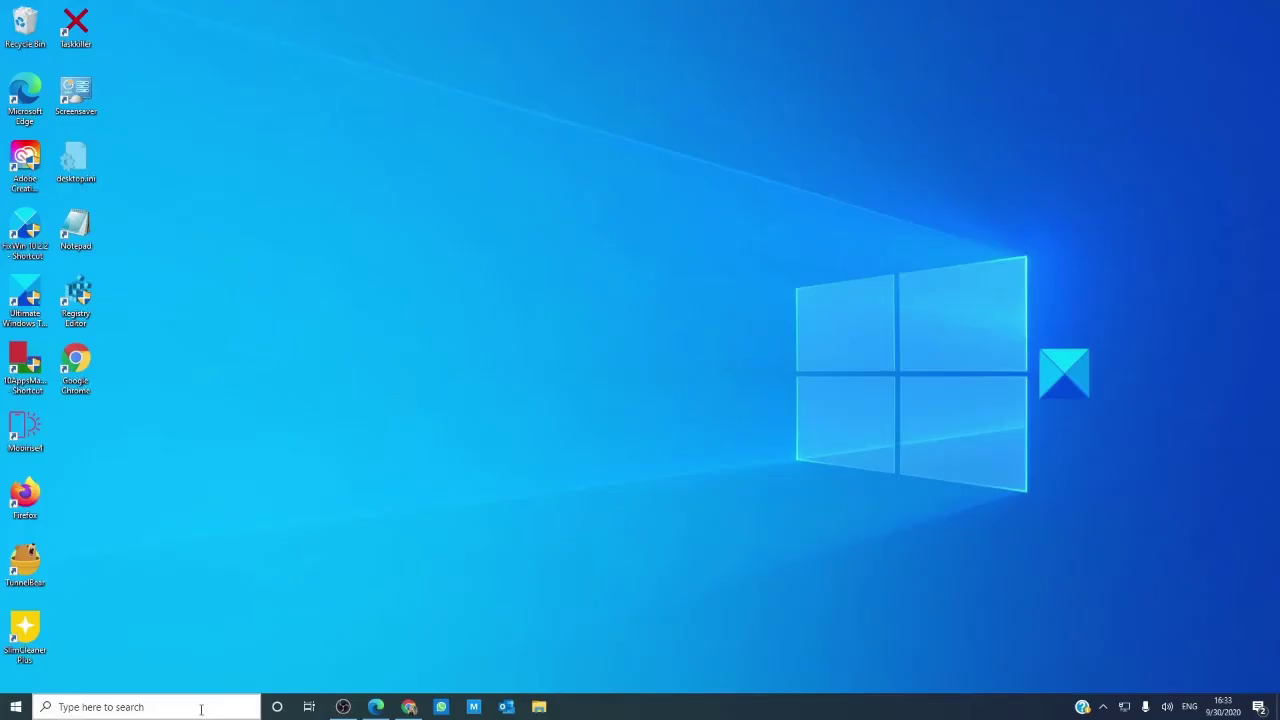
Search Windows for "services" and open the Services app.
left_click(199, 707)
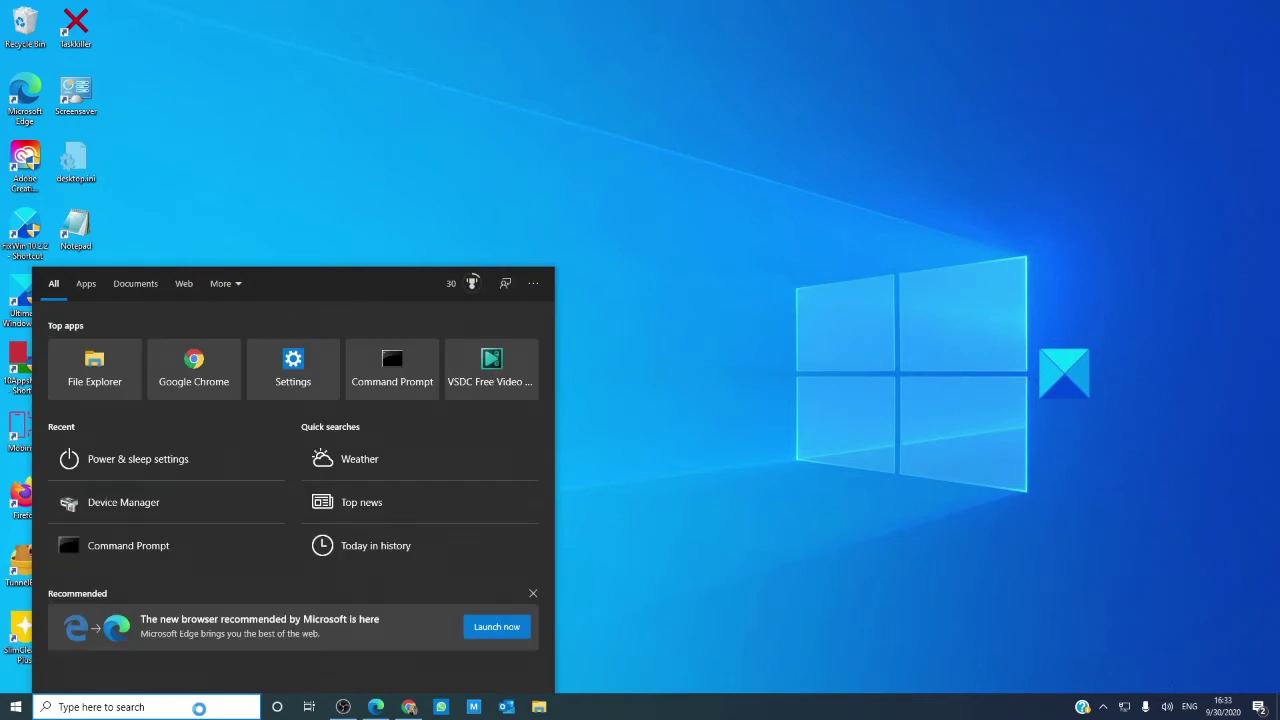
type("services")
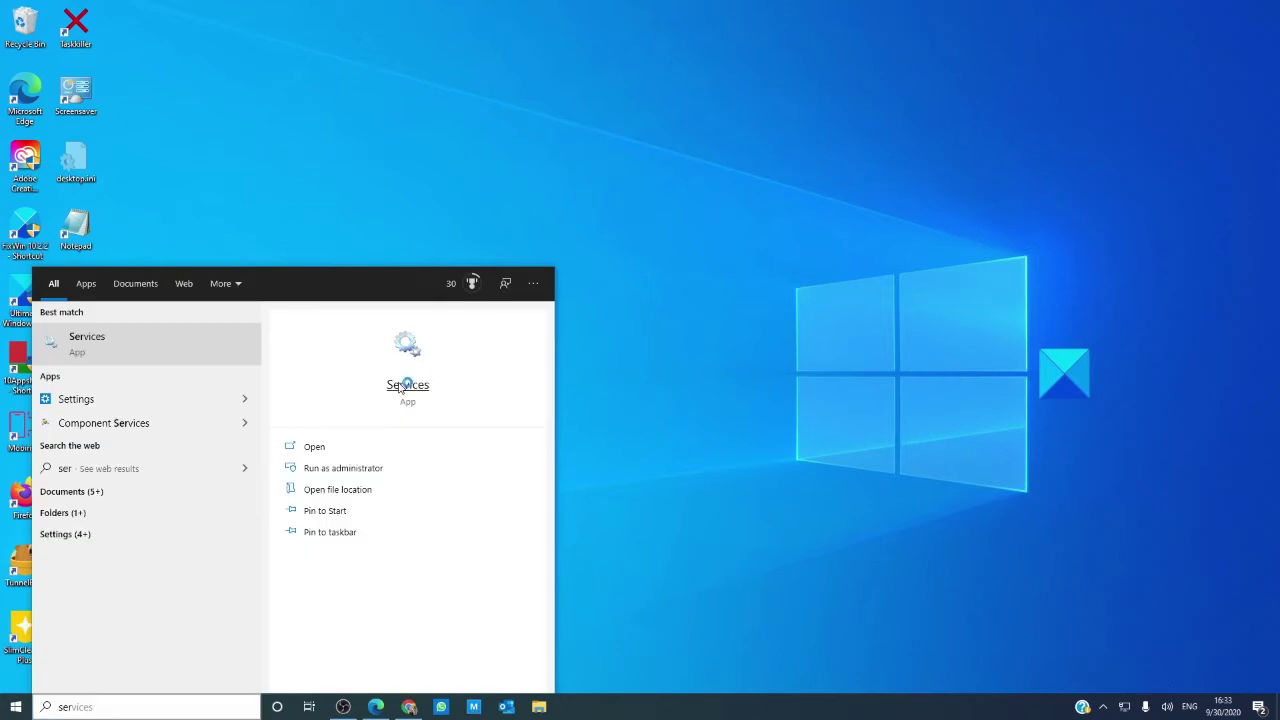
key("Return")
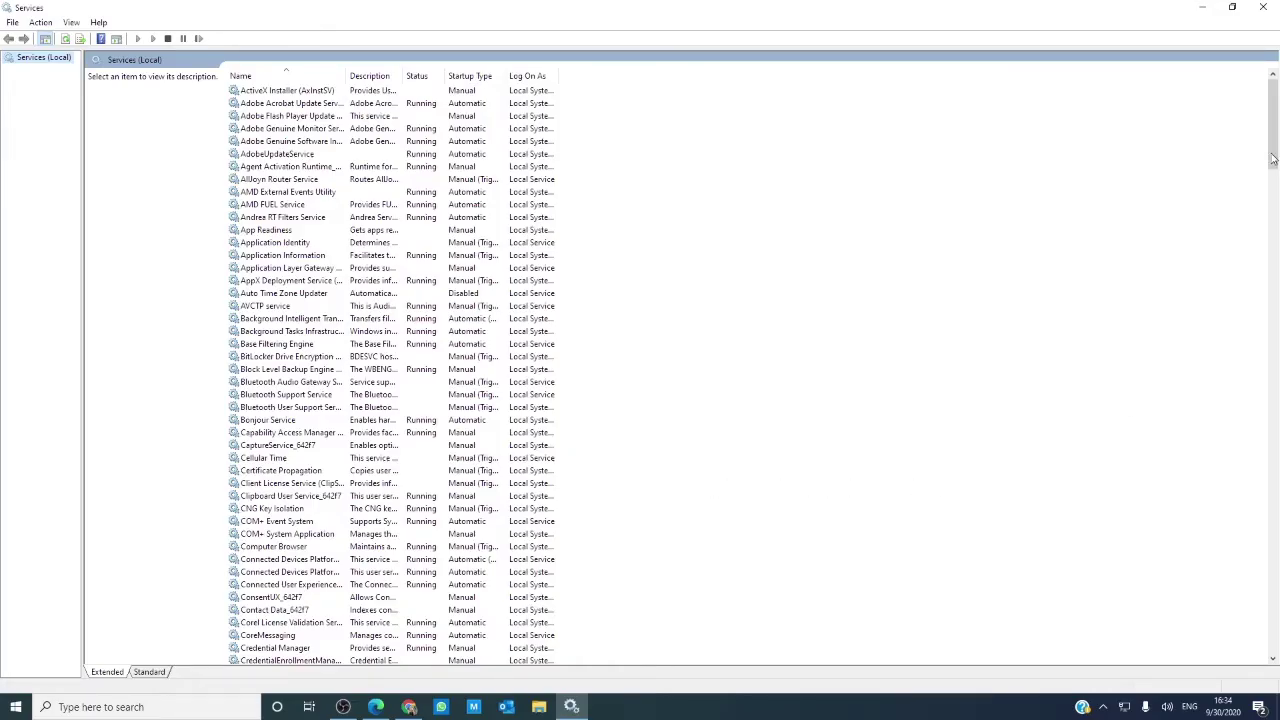
Find the Windows Modules Installer service, check the startup type in its properties and accept the dialog.
left_click_drag(1276, 172, 1278, 638)
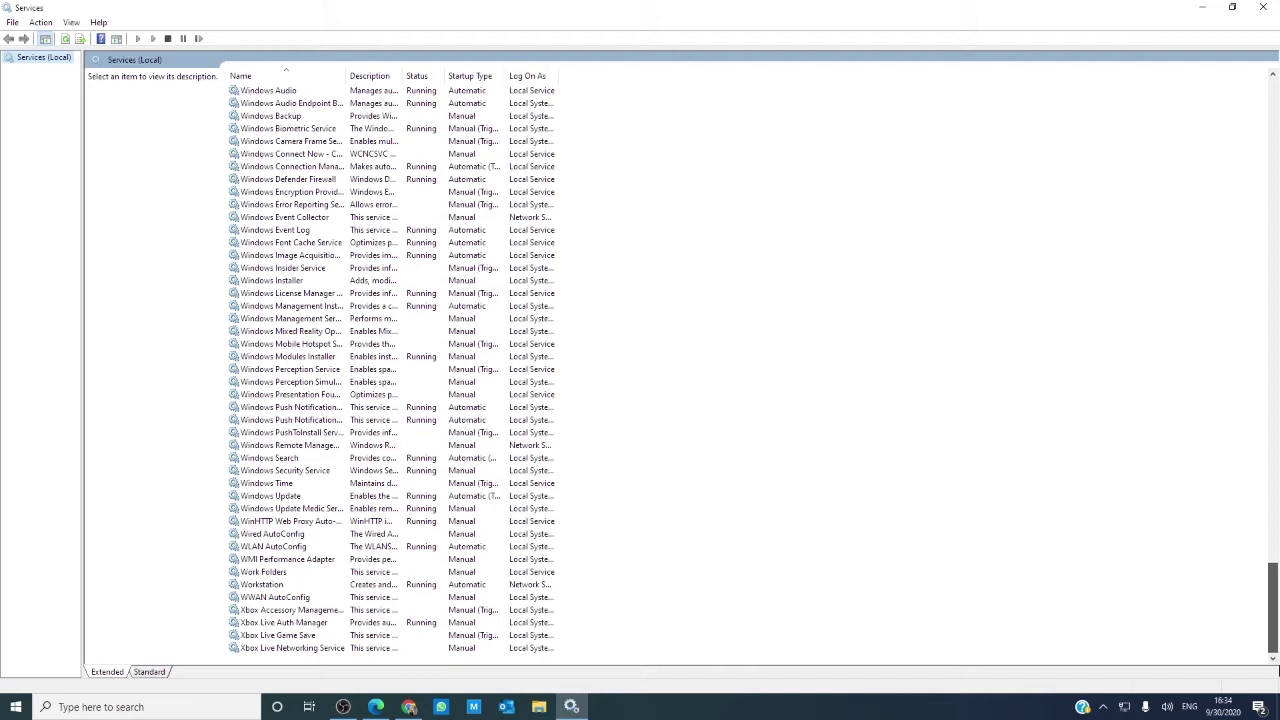
left_click(303, 358)
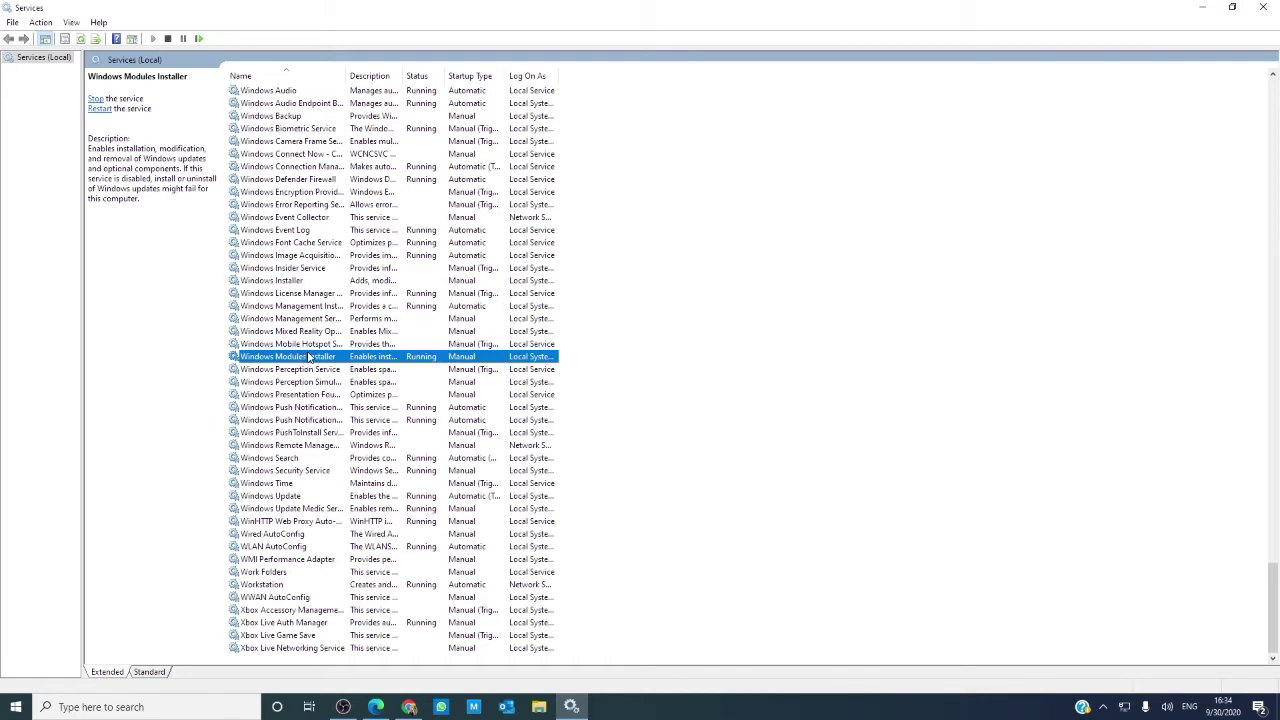
scroll(385, 356, "up", 3)
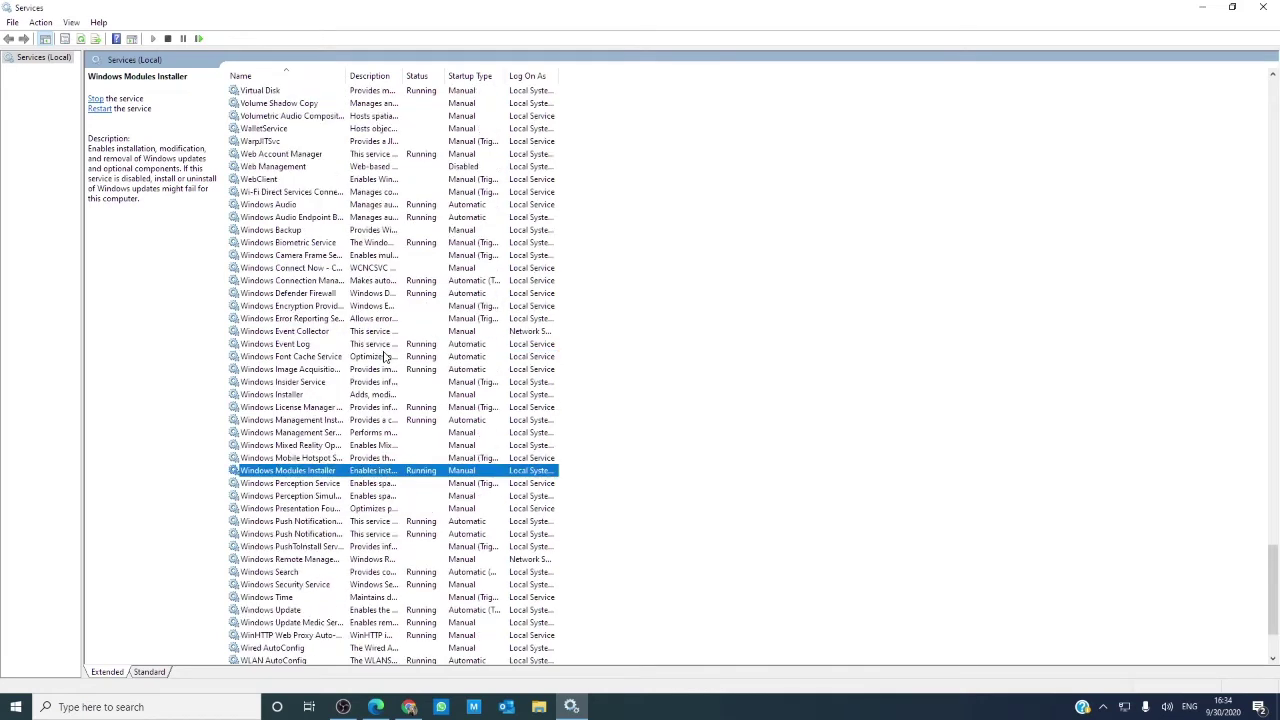
scroll(385, 356, "up", 6)
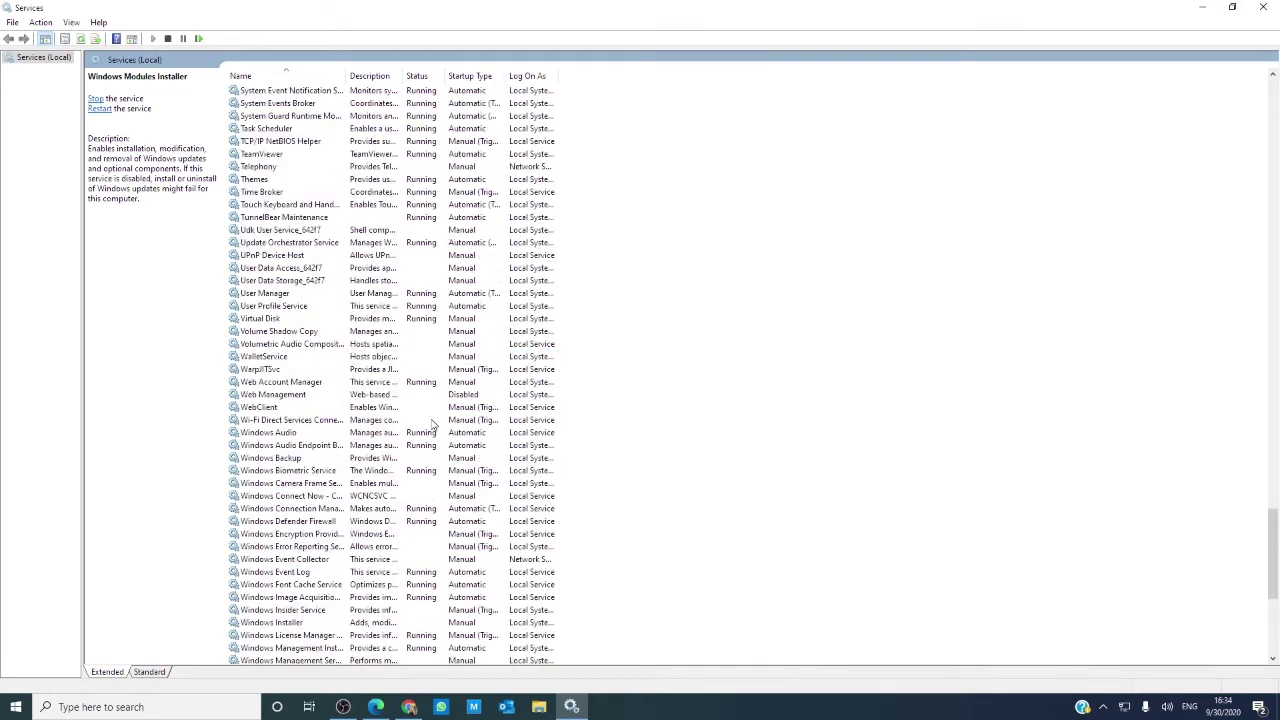
scroll(432, 425, "down", 8)
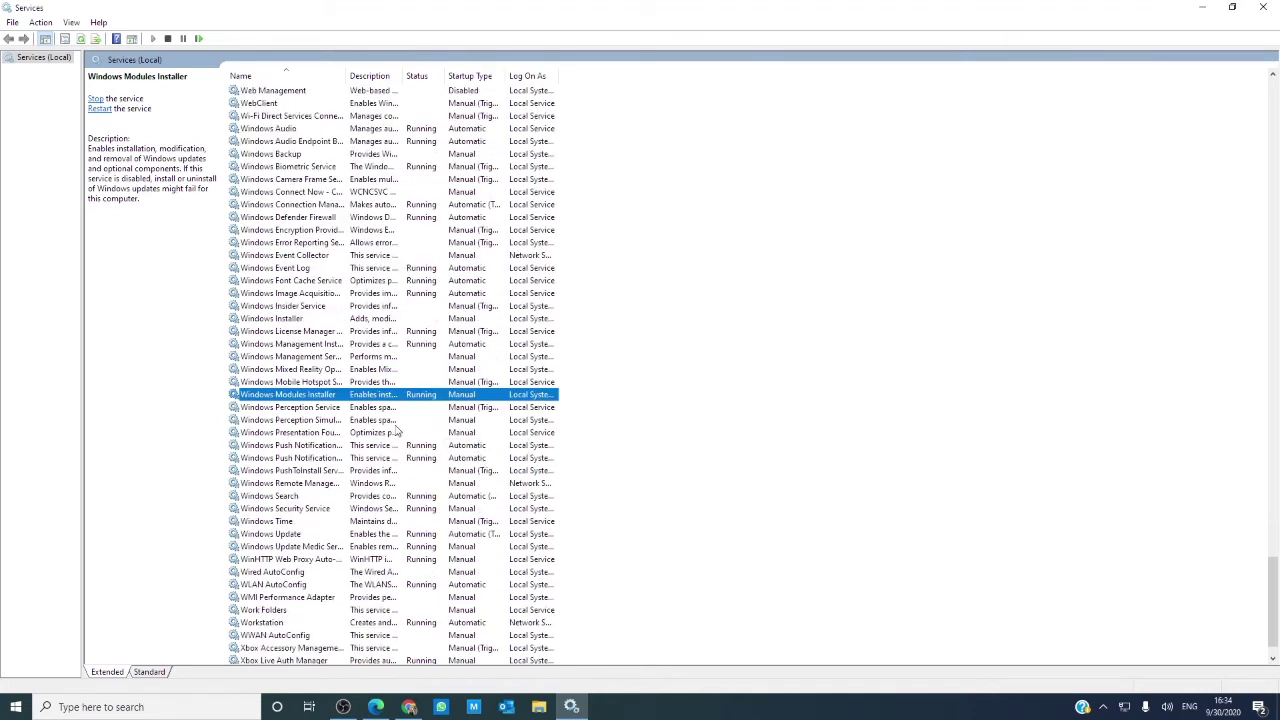
double_click(325, 397)
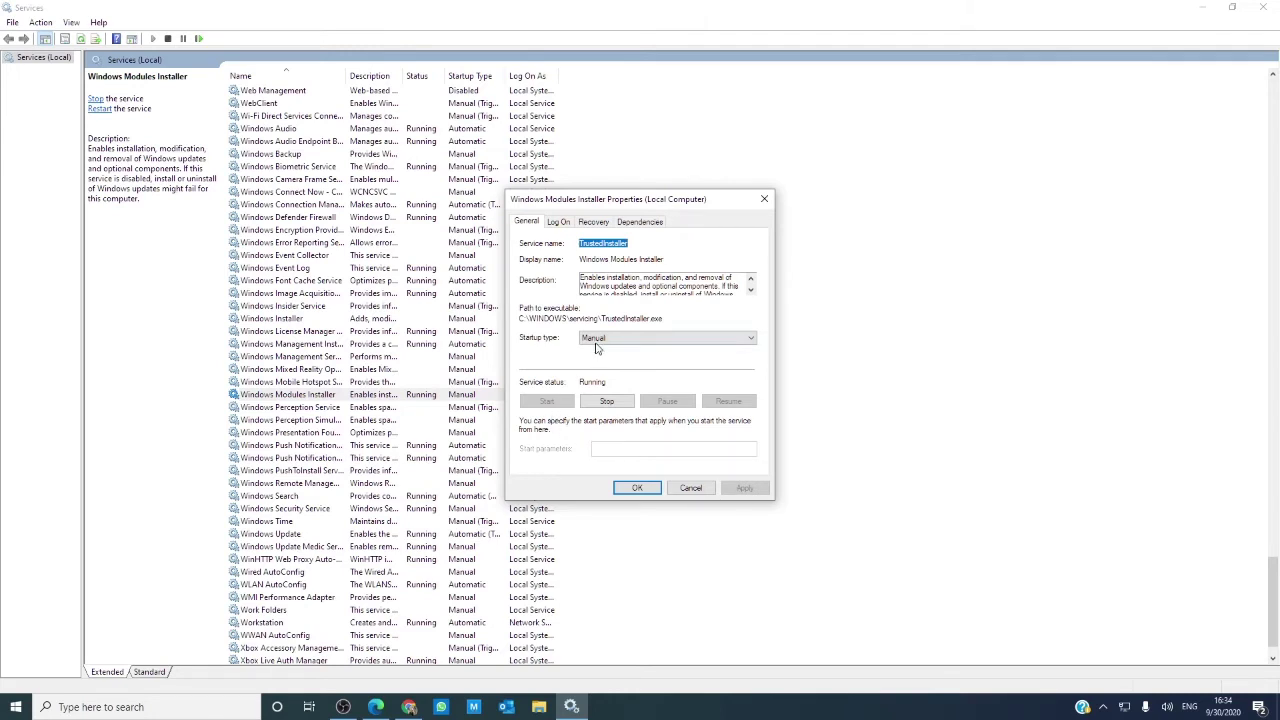
left_click(637, 488)
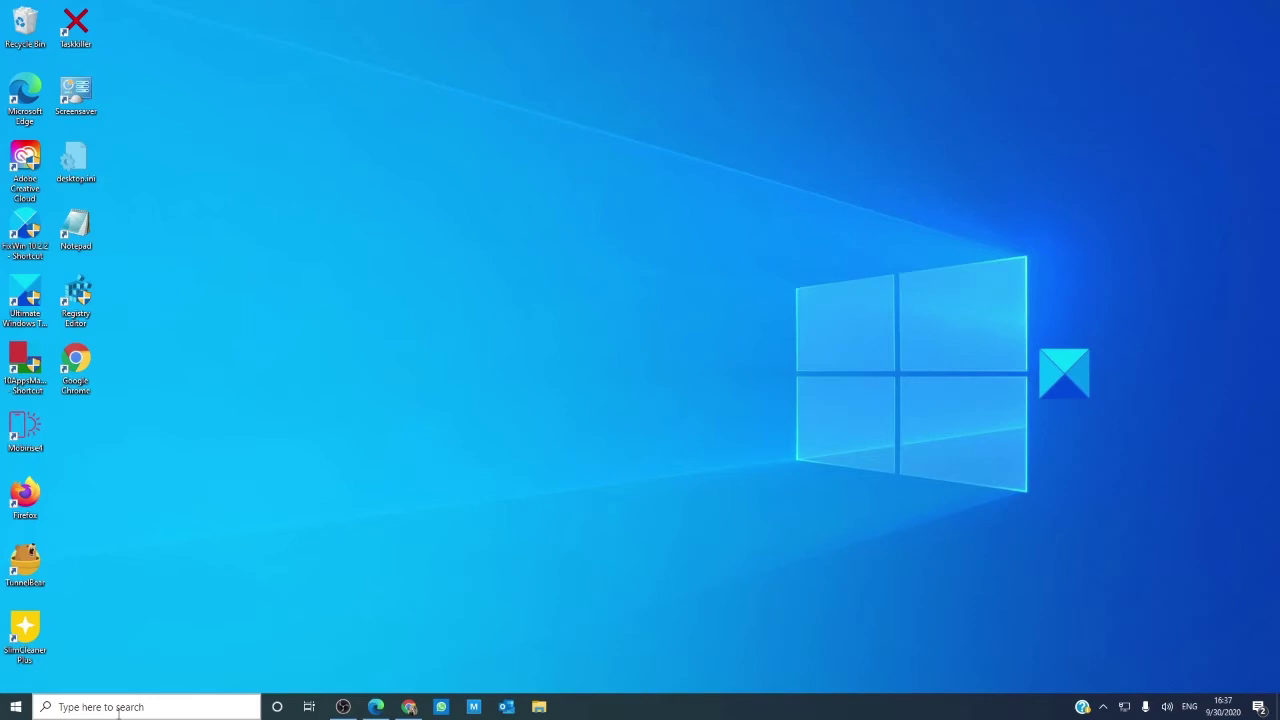
Search Windows for Command Prompt and run it as administrator.
left_click(118, 709)
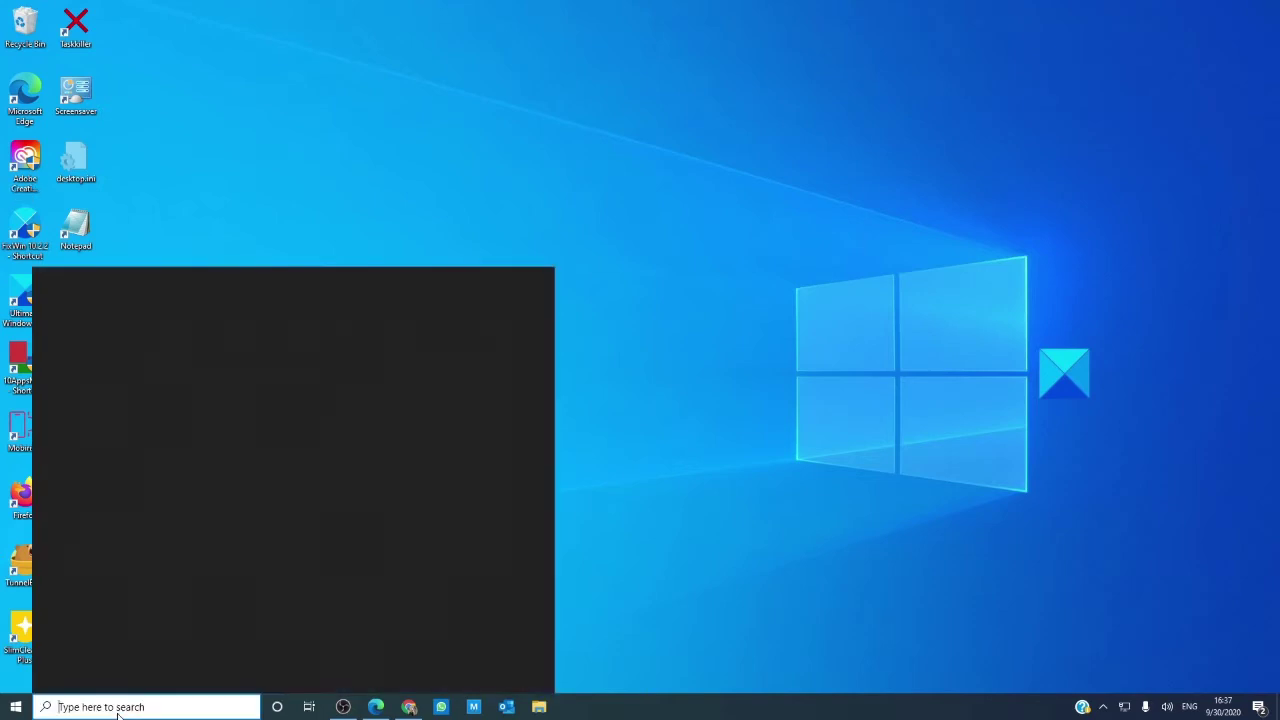
type("comm")
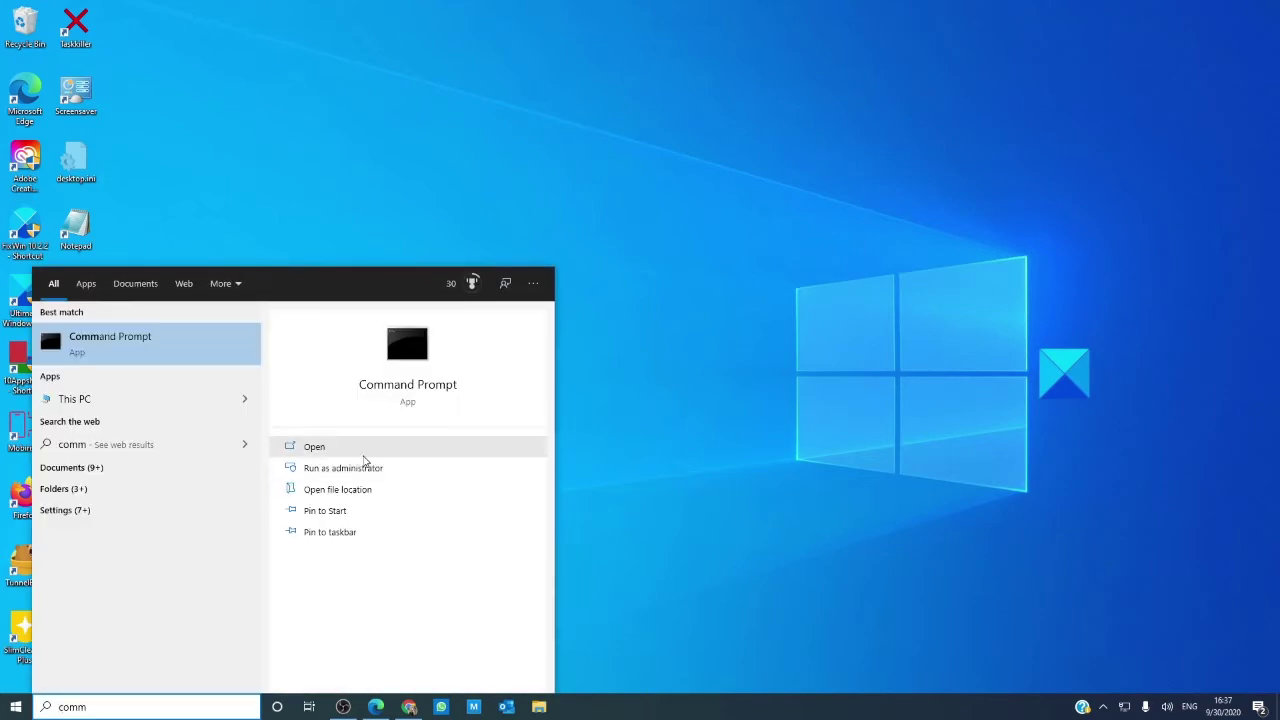
left_click(360, 467)
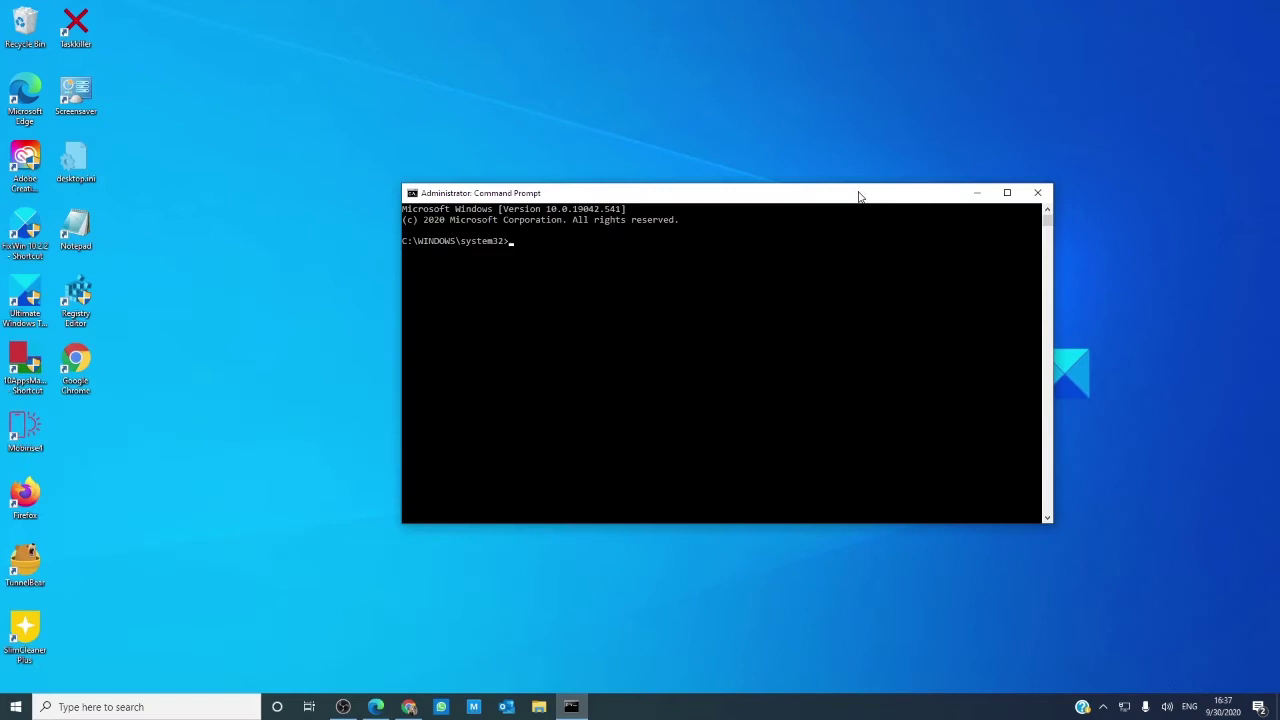
Run net start trustedinstaller to start the installer service, followed by a system file scan with sfc /scannow.
type("net start trustedinstaller")
key("Return")
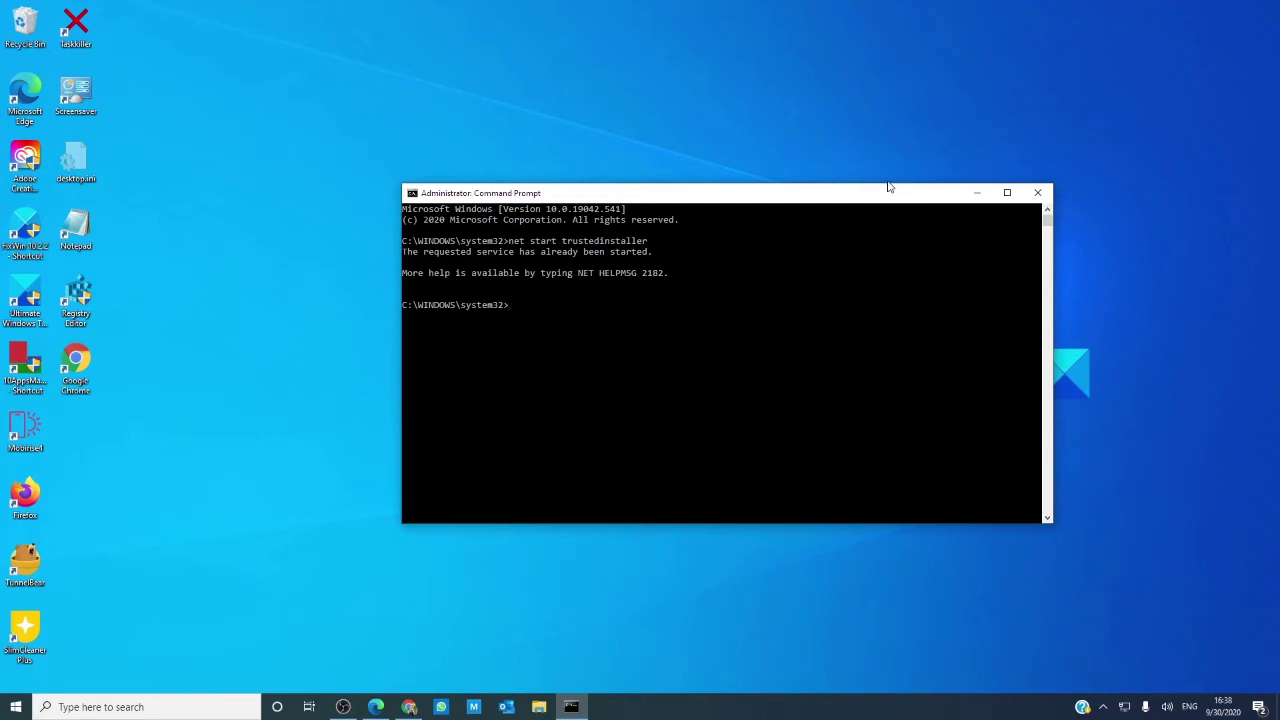
type("sfc /scannow")
key("Return")
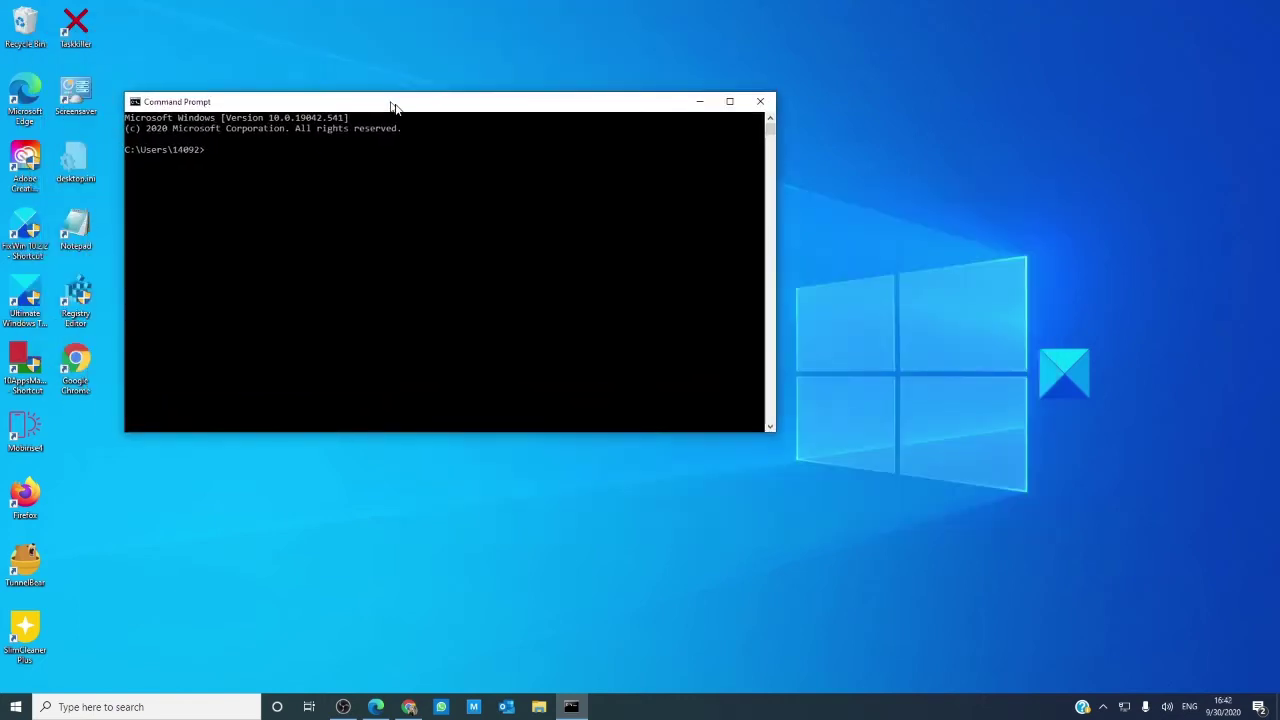
Switch to Microsoft Edge and copy the findstr command that exports SFC log entries to sfcdetails.txt from the article.
left_click_drag(391, 106, 657, 186)
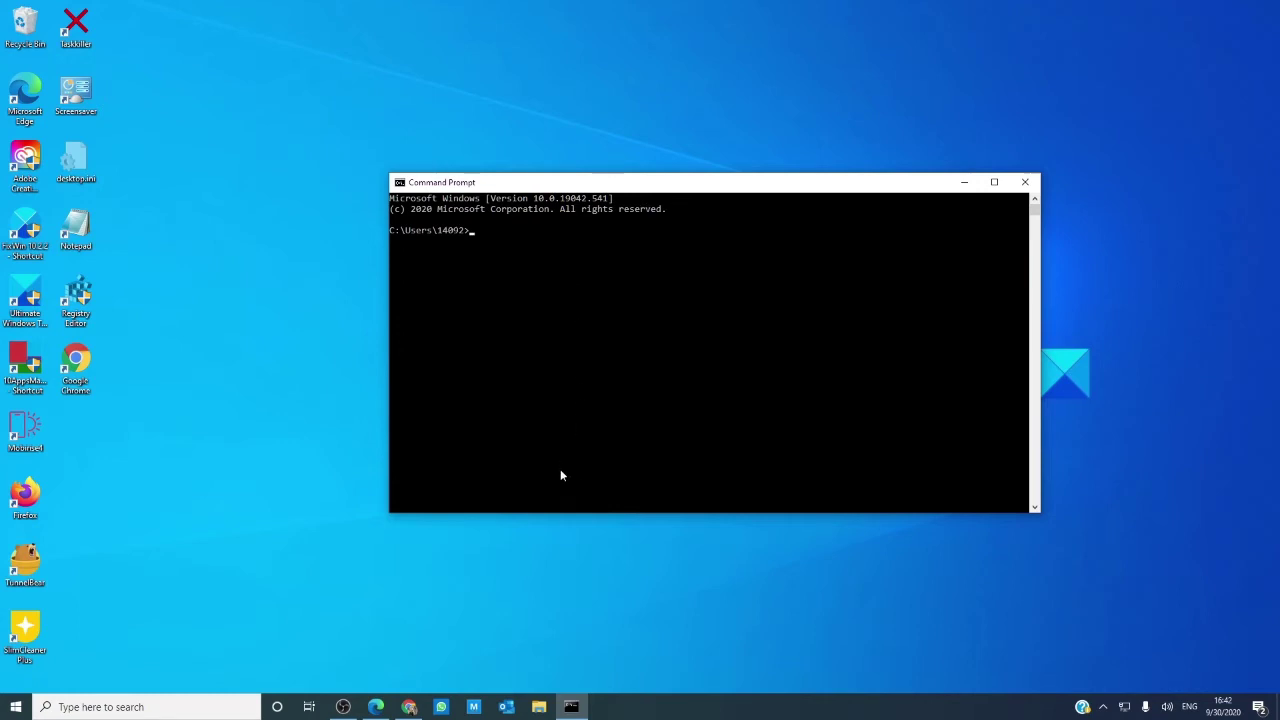
left_click(375, 707)
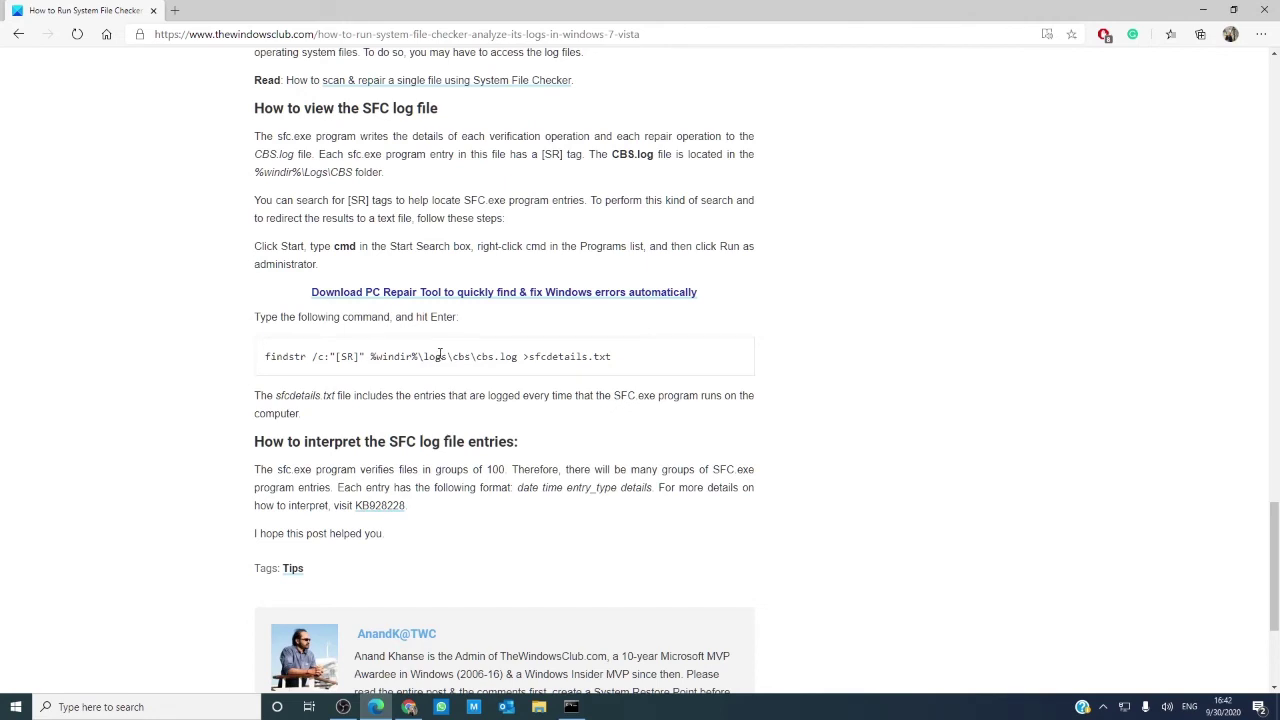
mouse_move(265, 356)
left_mouse_down()
mouse_move(560, 356)
mouse_move(258, 352)
left_mouse_up()
left_click(634, 360)
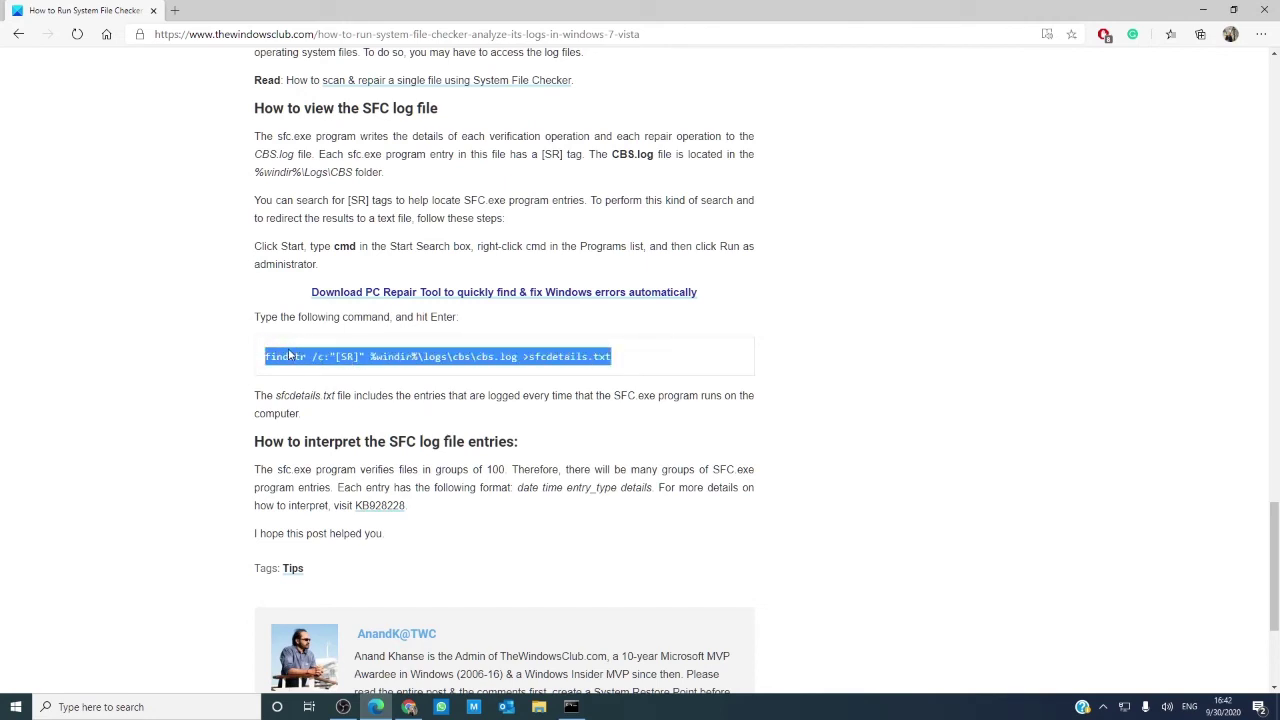
right_click(287, 356)
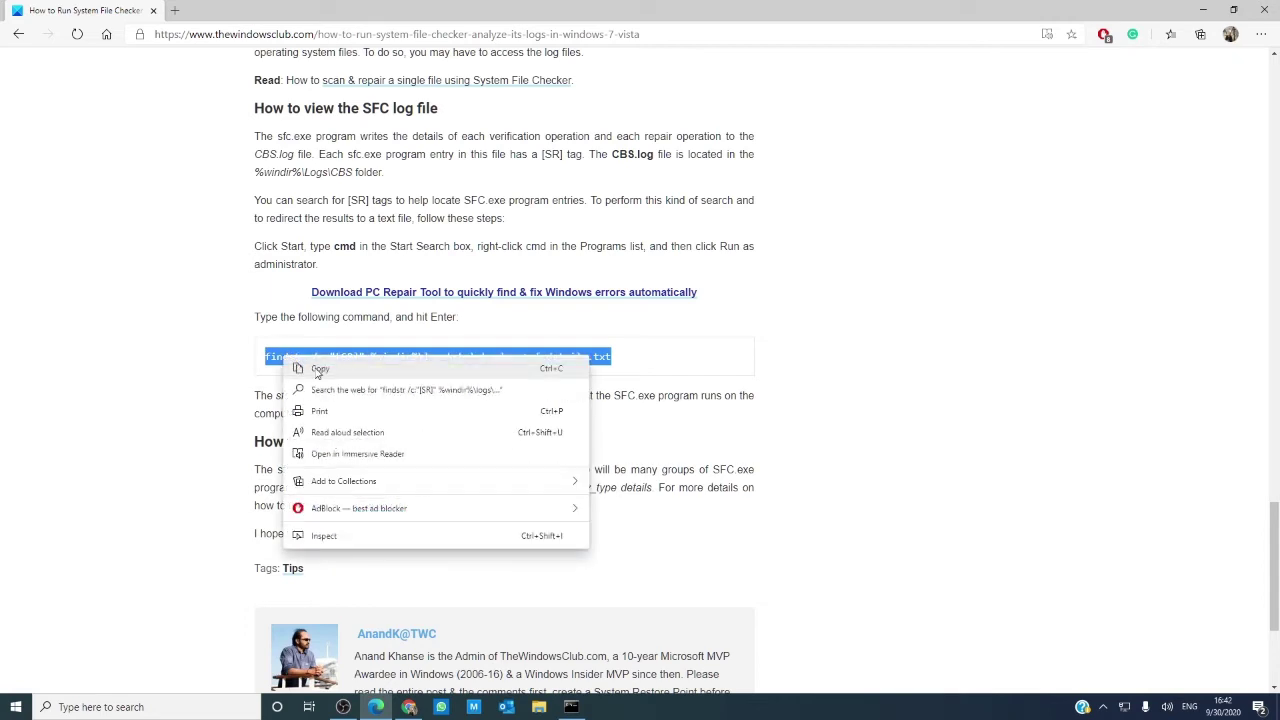
left_click(314, 367)
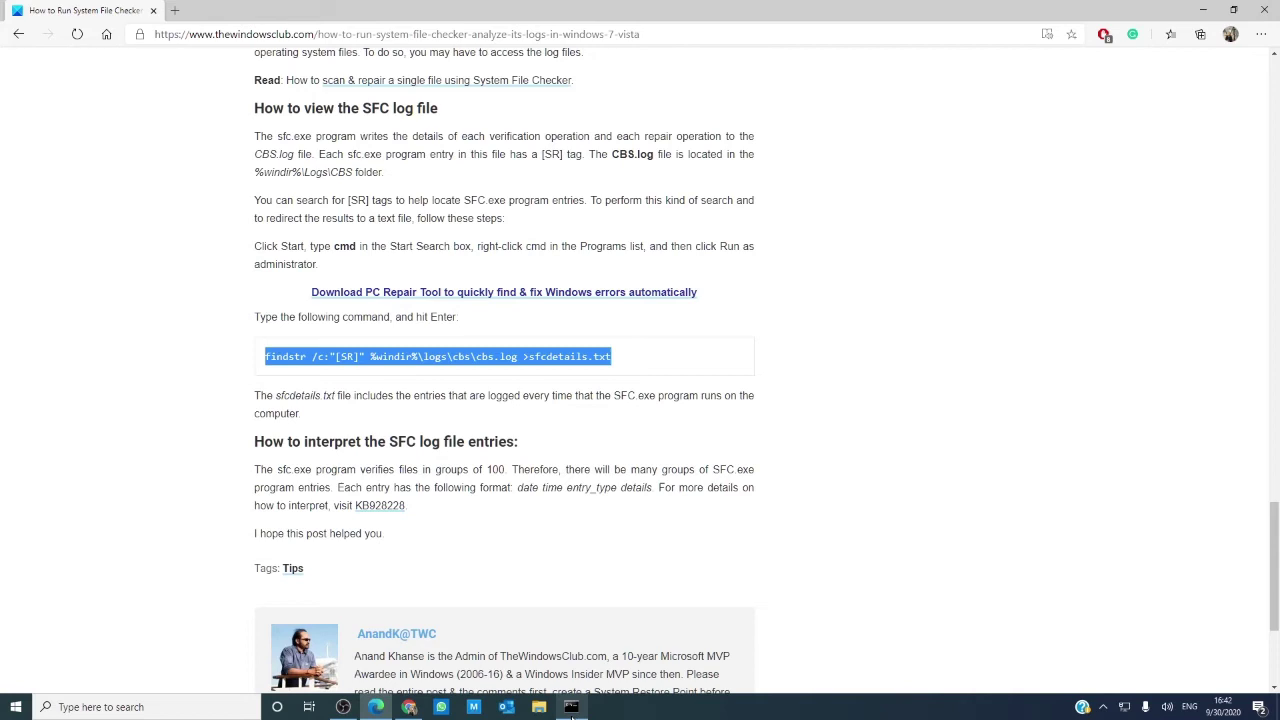
Switch to Command Prompt and run the copied findstr /c:"[SR]" %windir%\logs\cbs\cbs.log >sfcdetails.txt command.
left_click(571, 707)
right_click(470, 230)
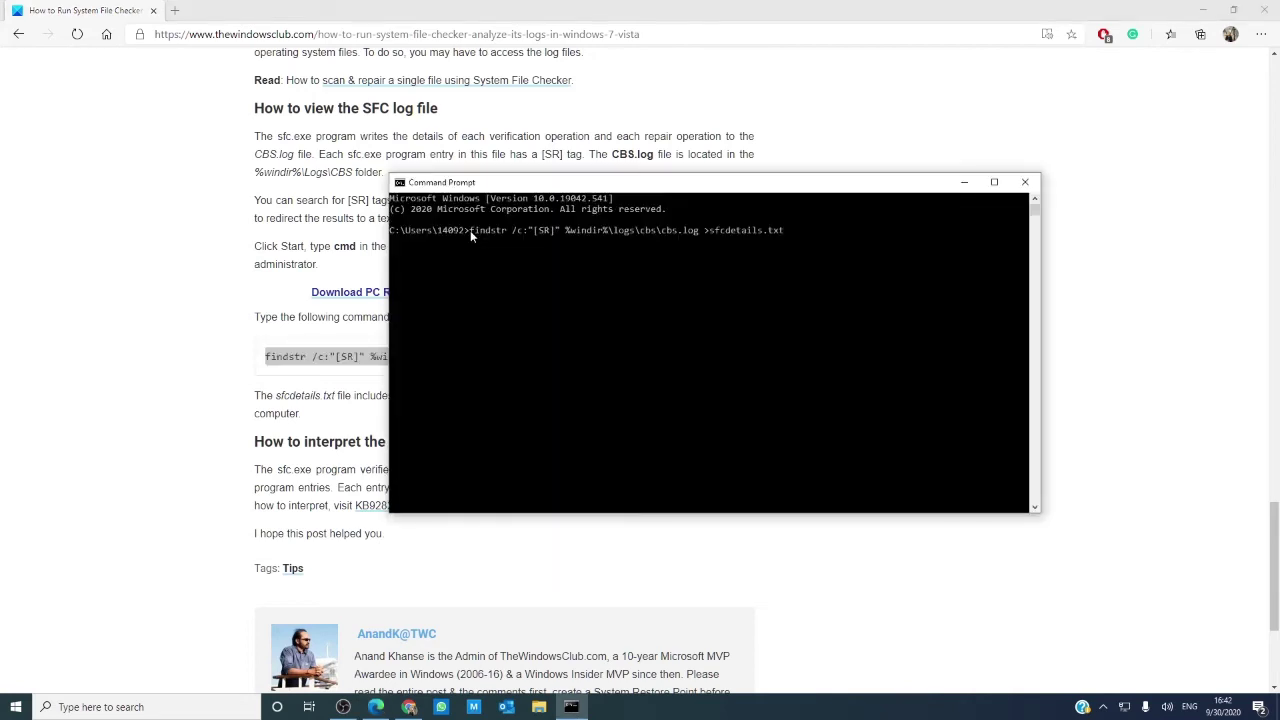
key("Return")
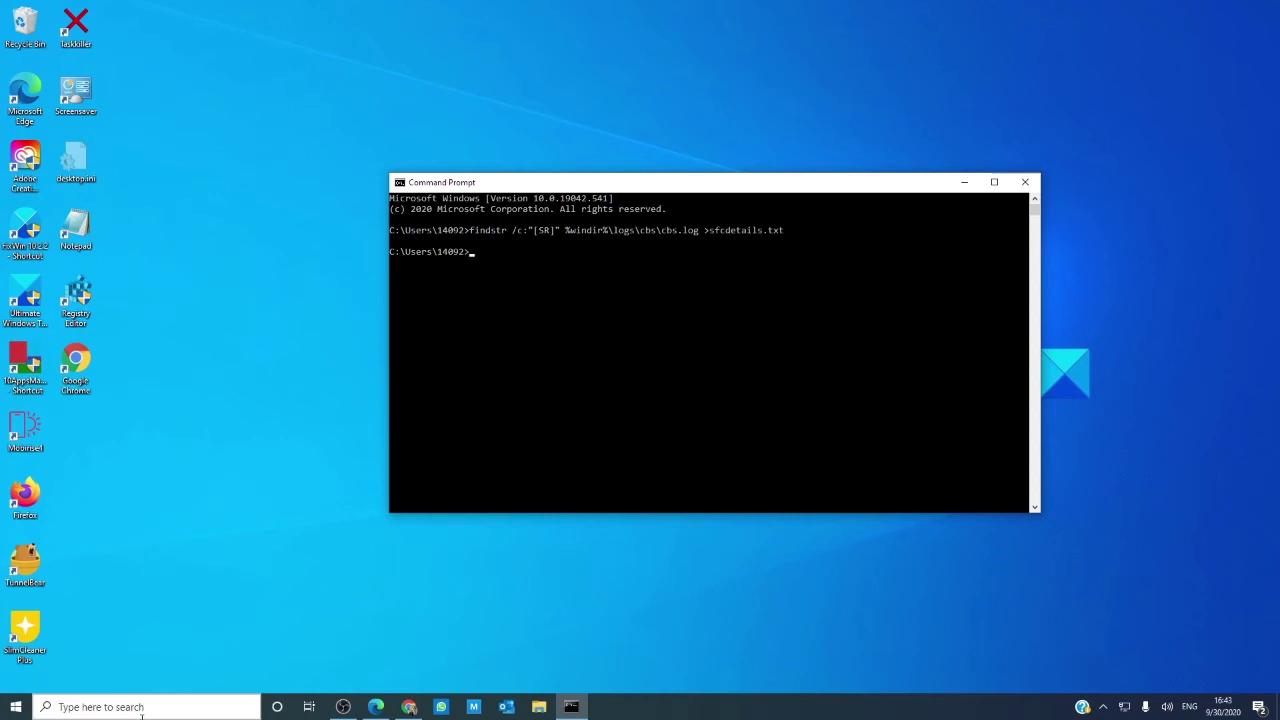
Open the CBS logs location through the Run dialog with the entry %windir%\Logs\CBS folder.
key("super+r")
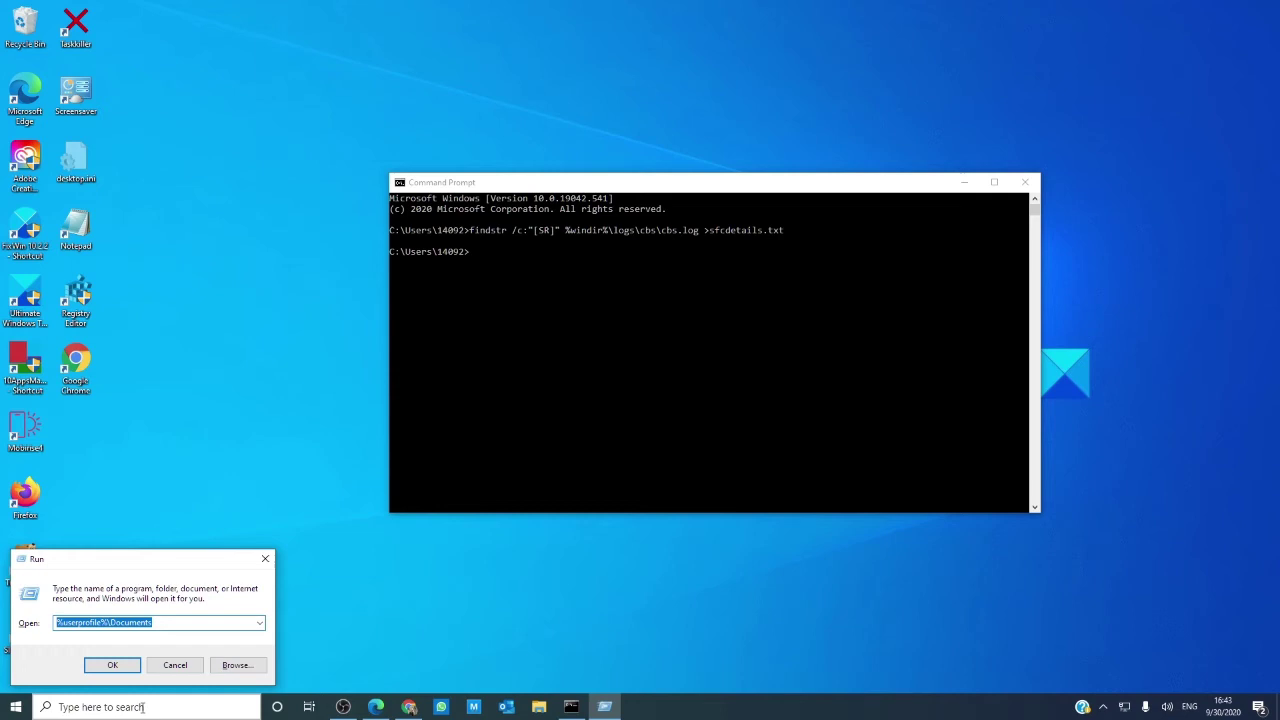
type("%")
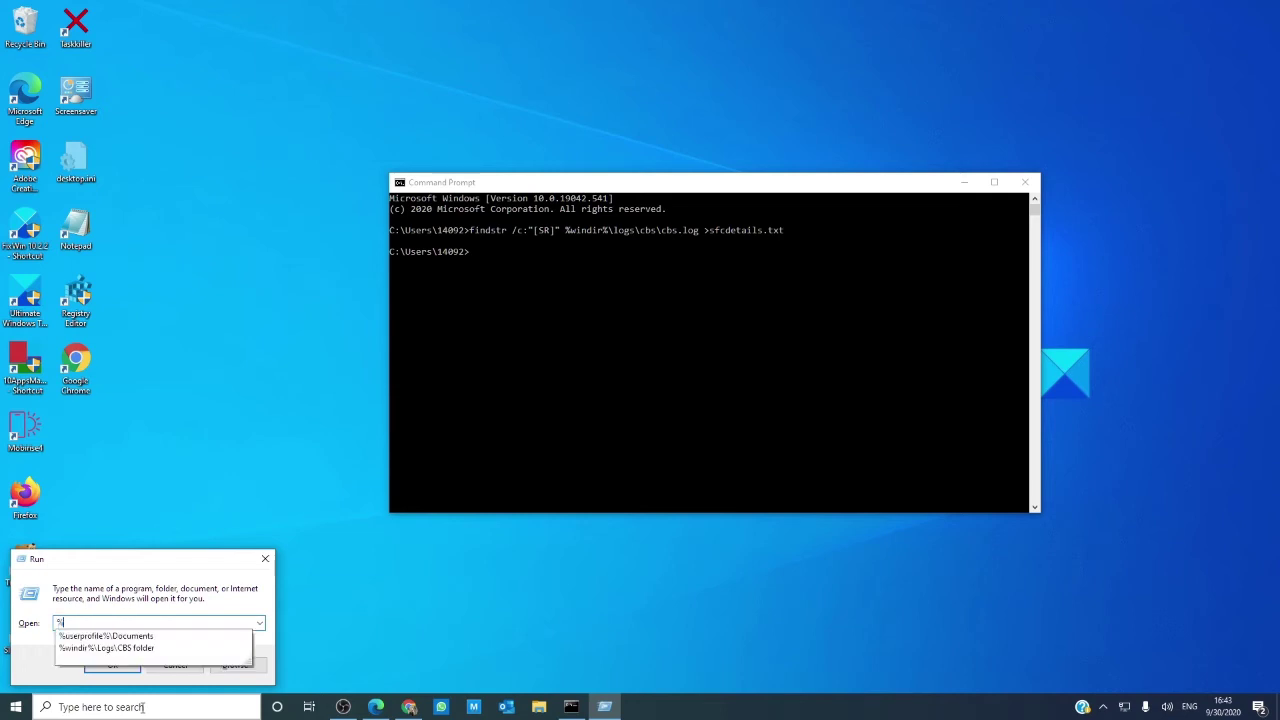
left_click(146, 649)
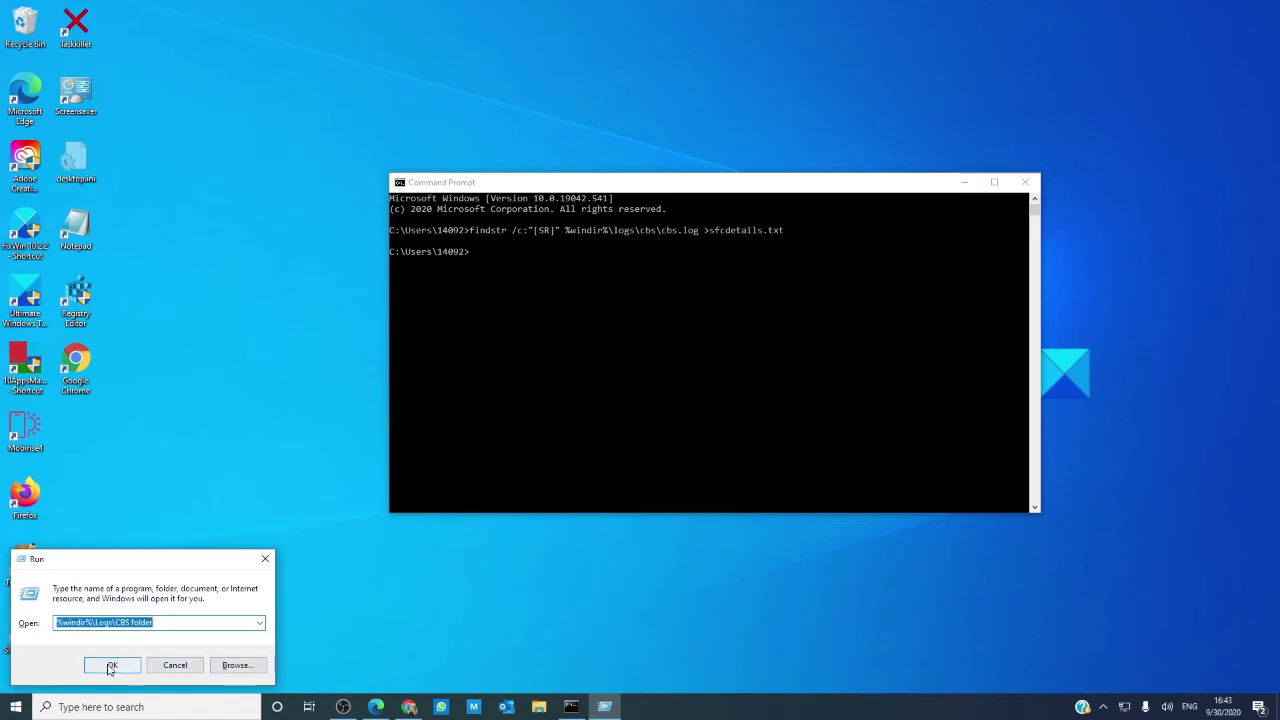
left_click(109, 666)
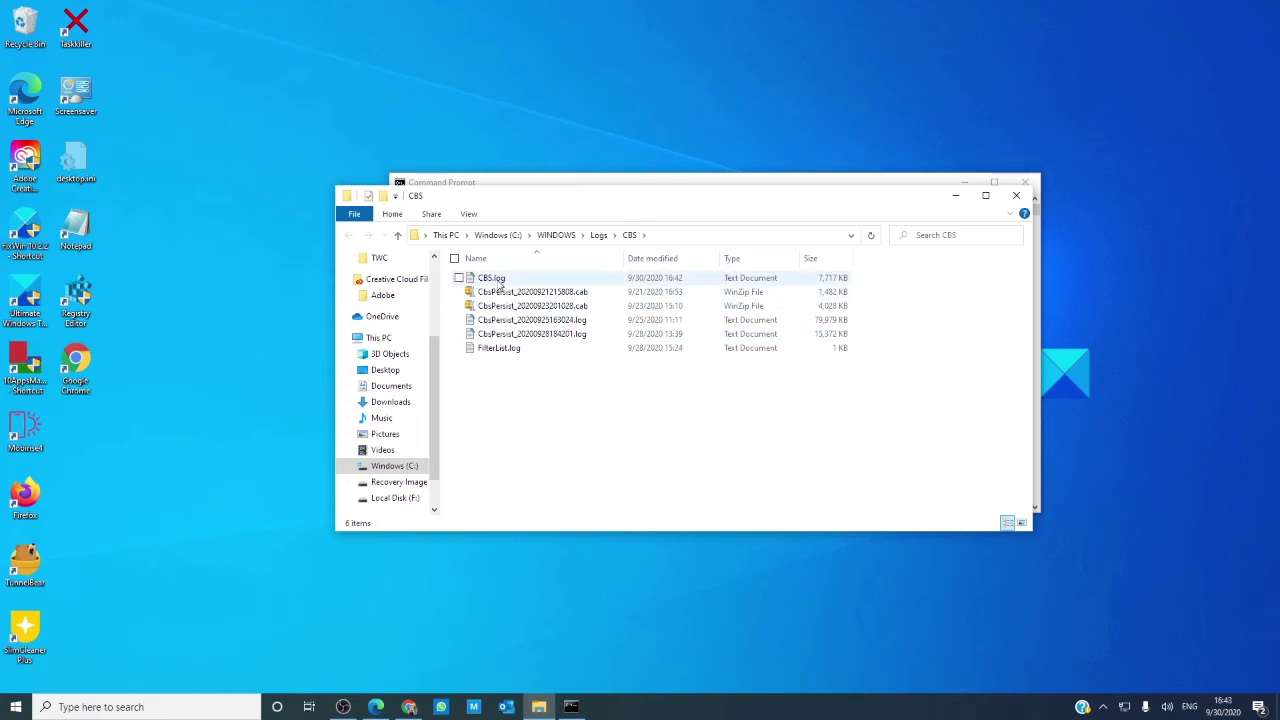
Open CBS.log from the CBS folder in Notepad and look through its entries.
left_click(499, 283)
double_click(499, 283)
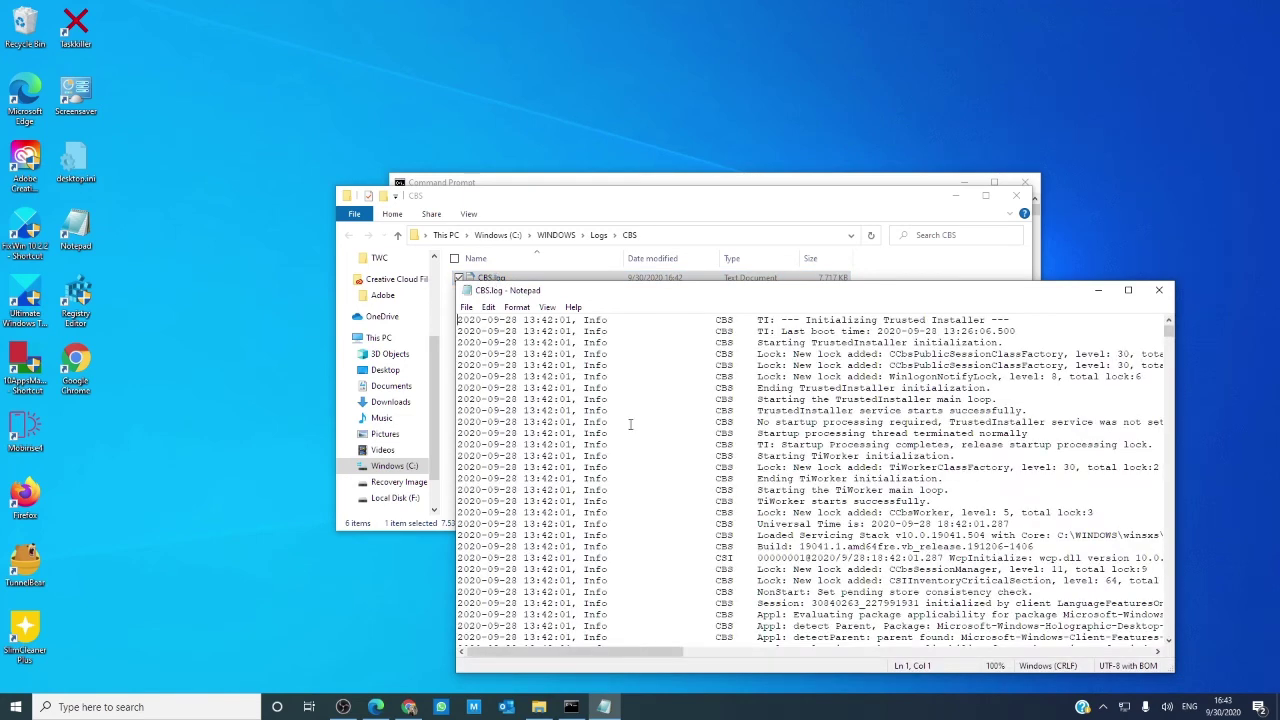
scroll(630, 424, "down", 6)
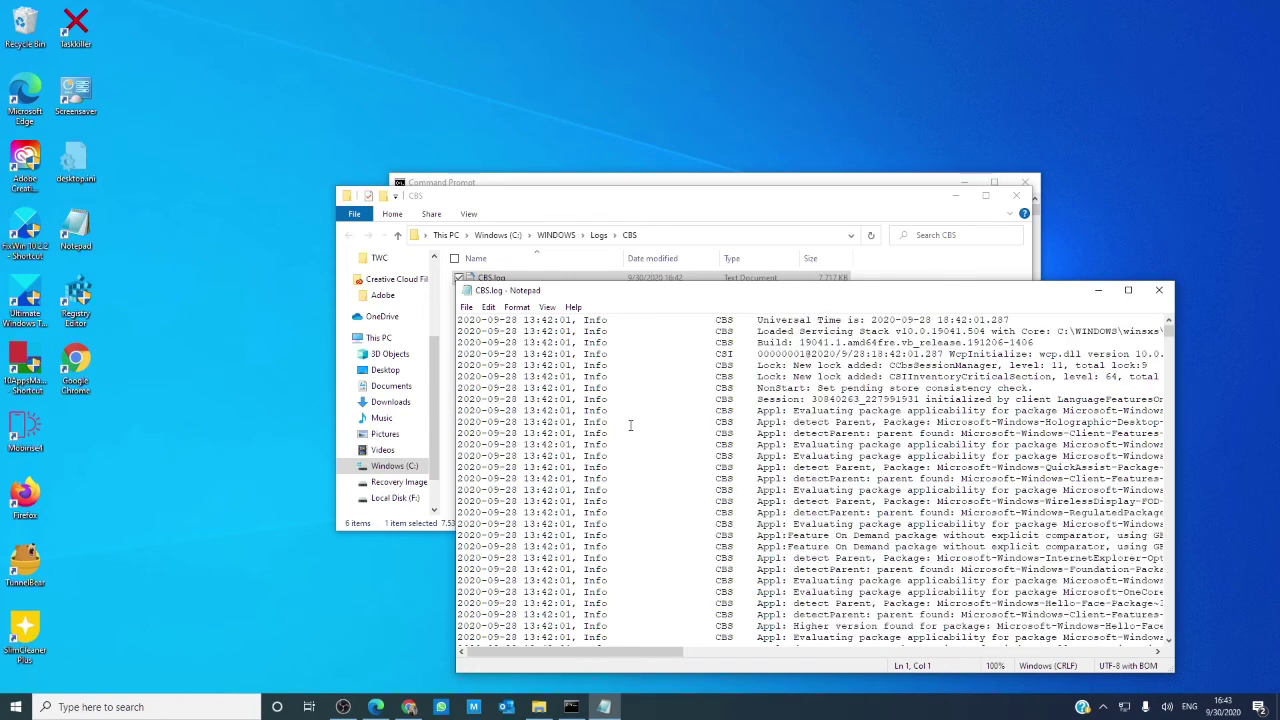
Switch to Microsoft Edge and return to the article "Windows Resource Protection could not start the repair service".
left_click(375, 707)
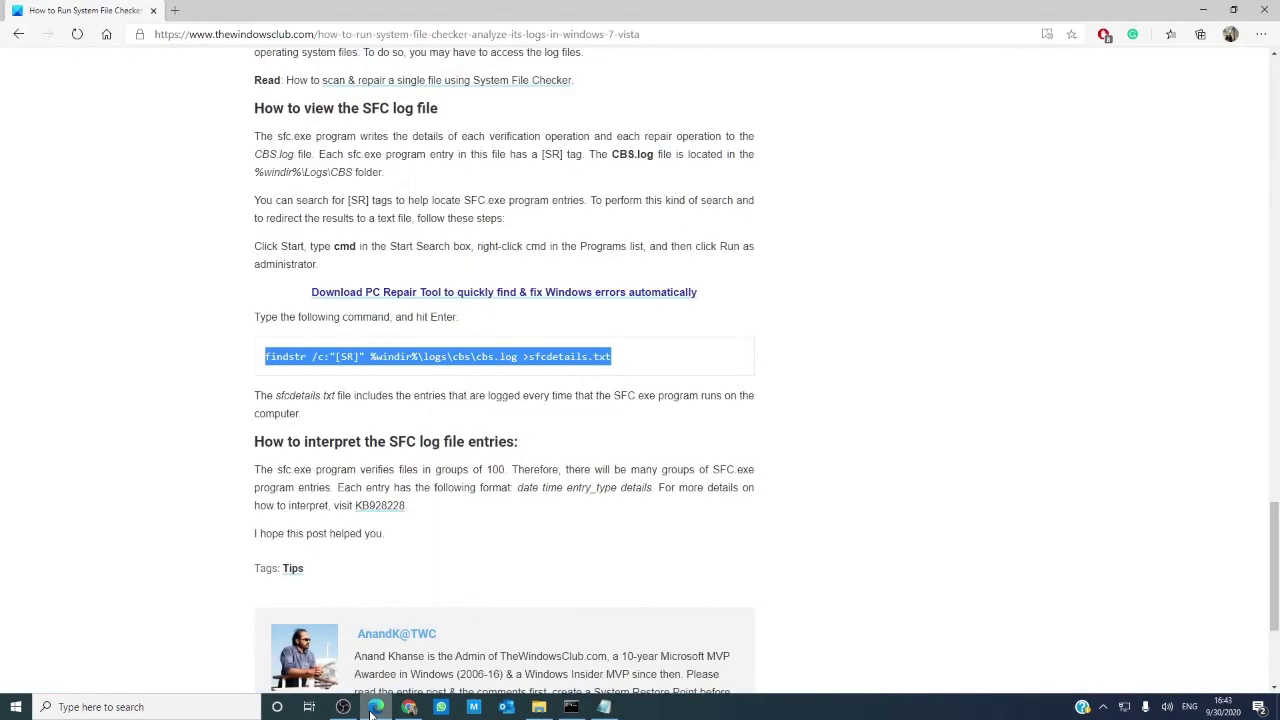
key("alt+Left")
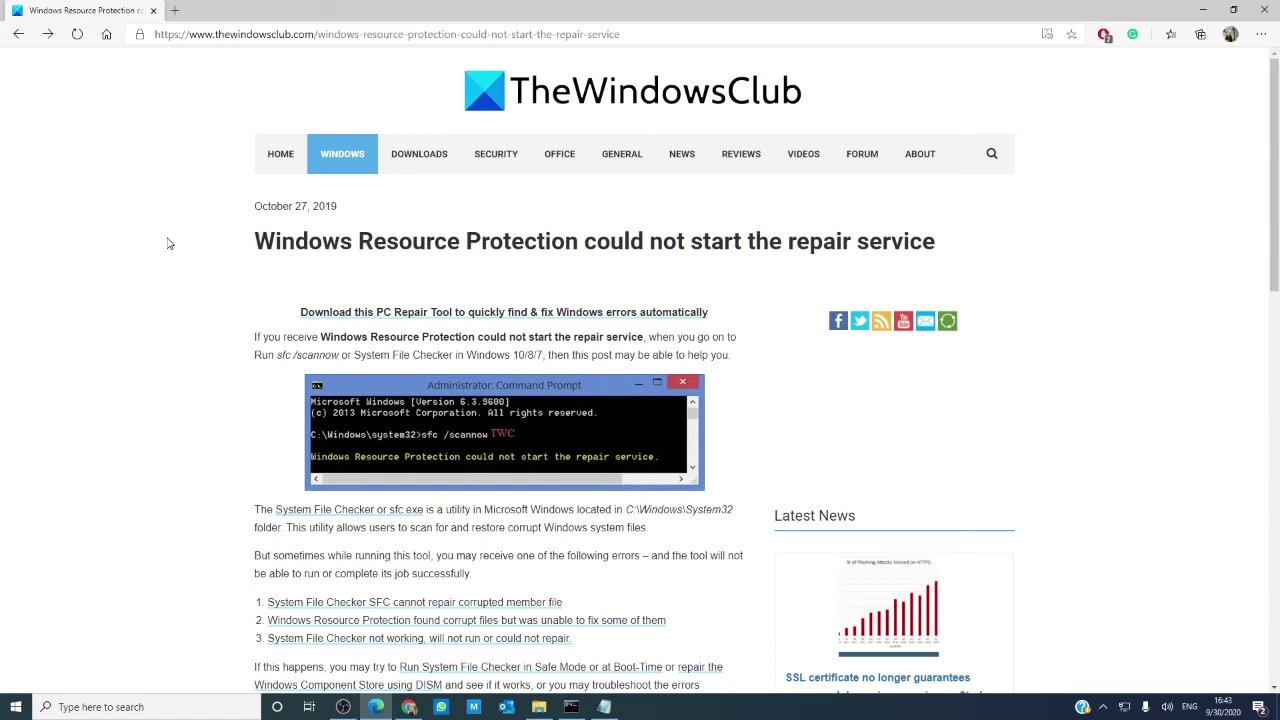